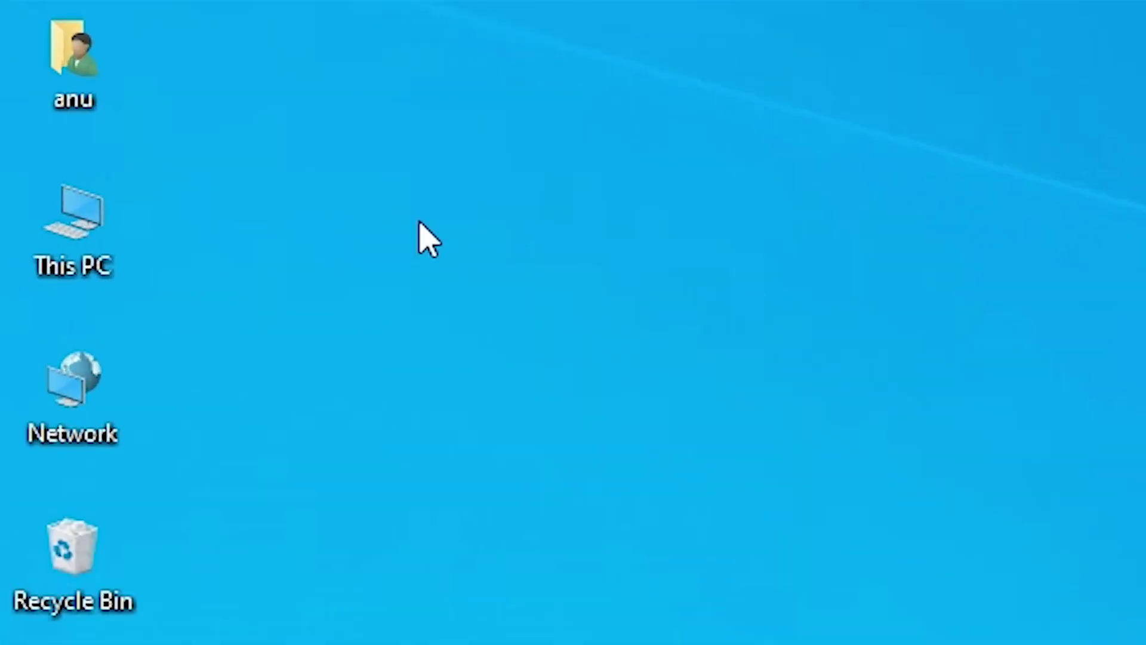
Open This PC's Properties to check that the system type is 64-bit.
right_click(67, 219)
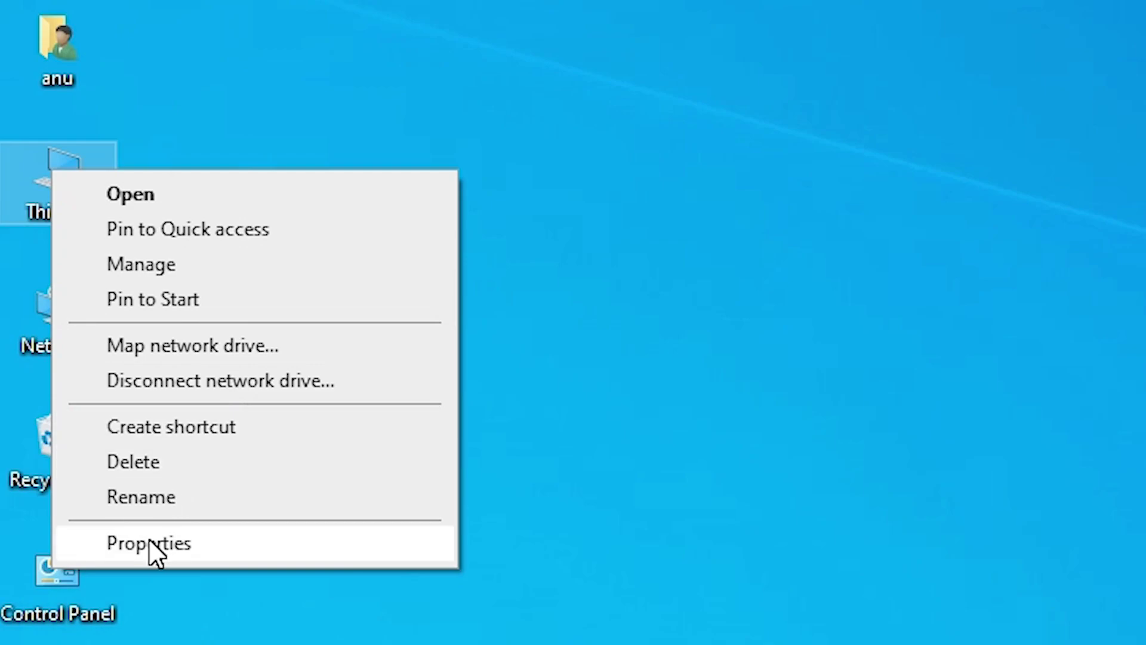
left_click(149, 538)
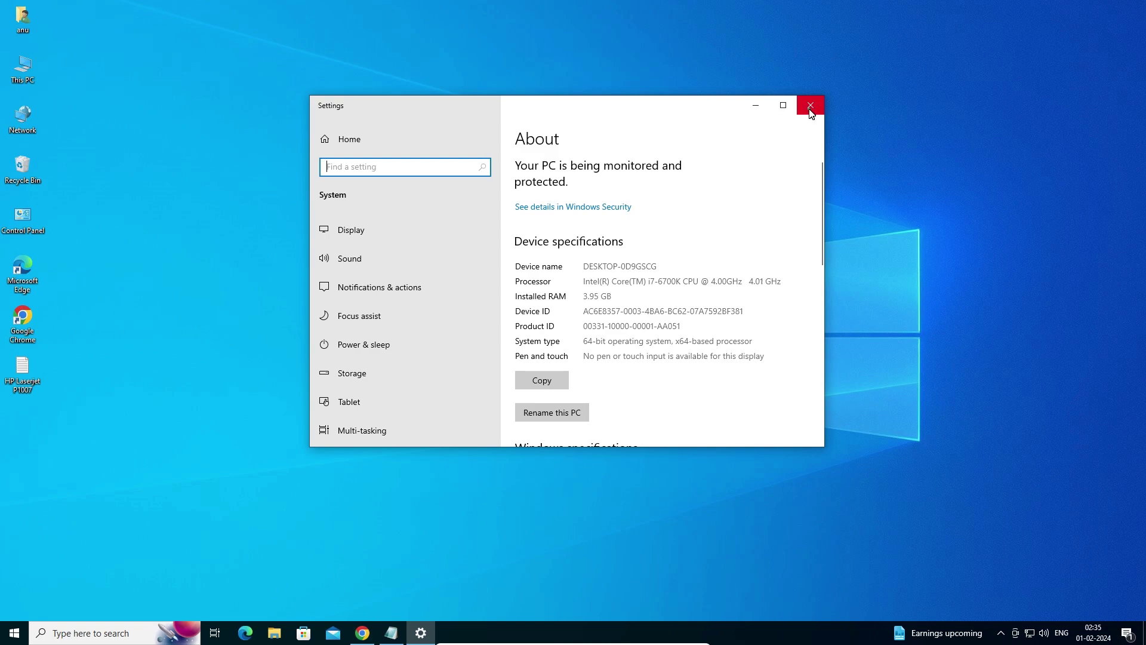
Close Settings and select the 64-bit Mega driver link in the Notepad notes.
left_click(811, 106)
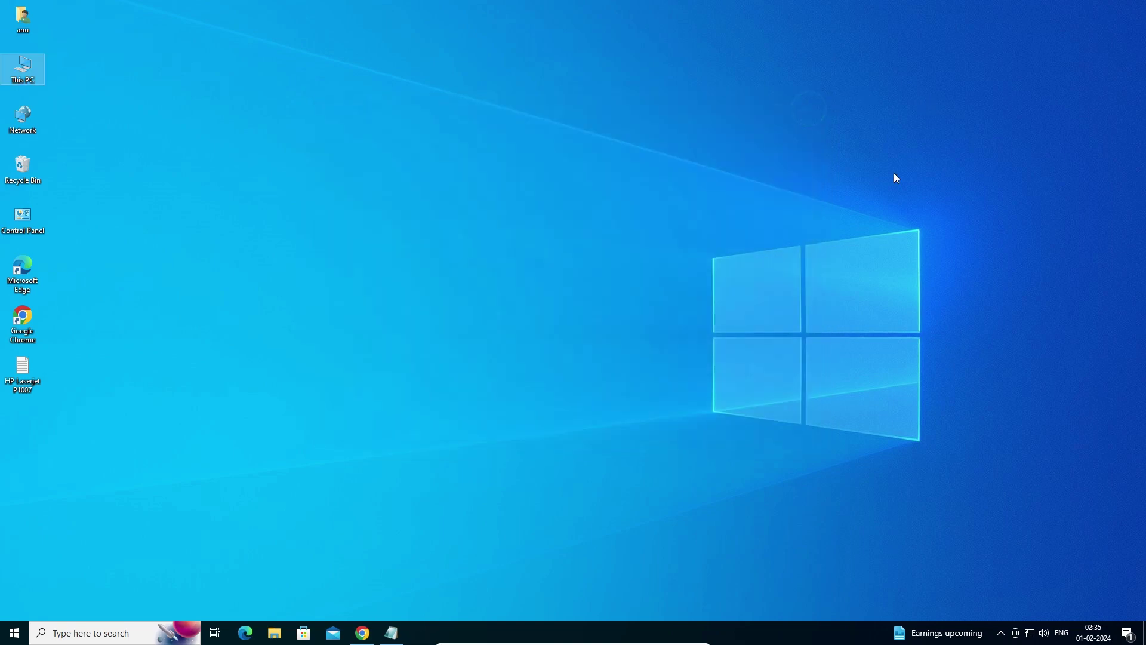
left_click(394, 633)
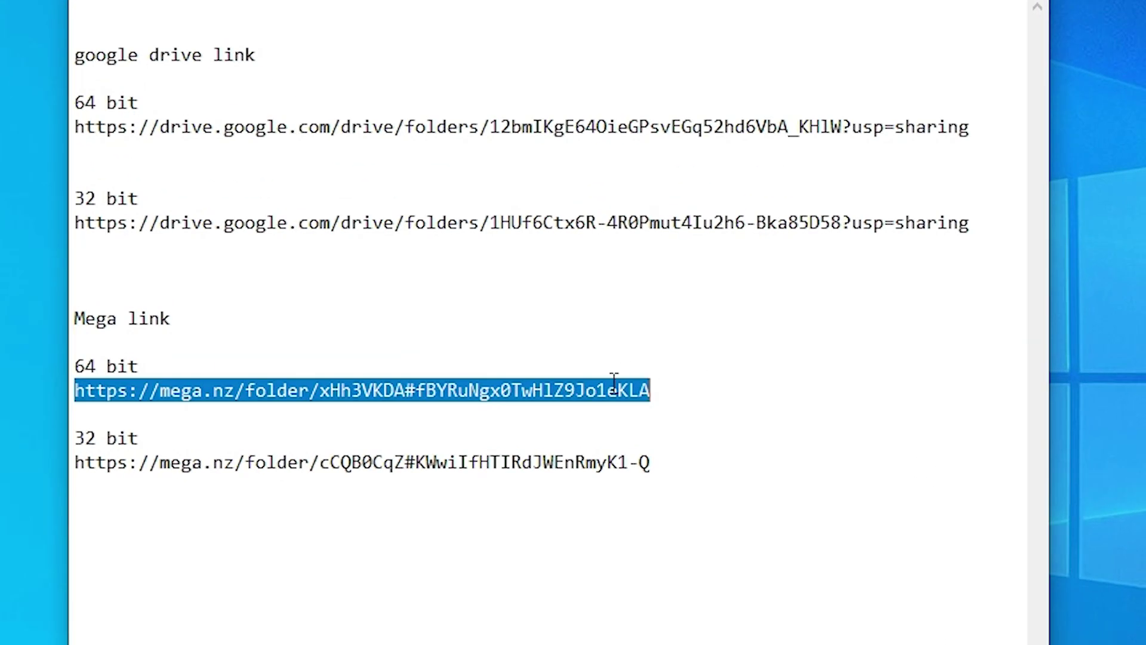
left_click(614, 382)
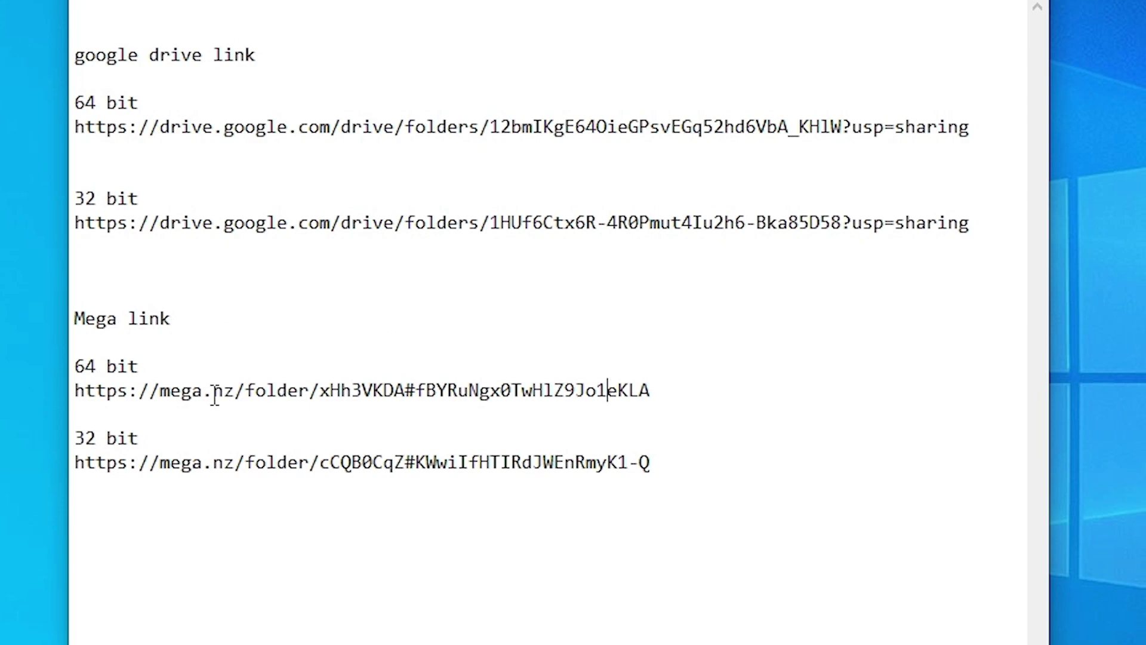
triple_click(152, 385)
left_click(150, 389)
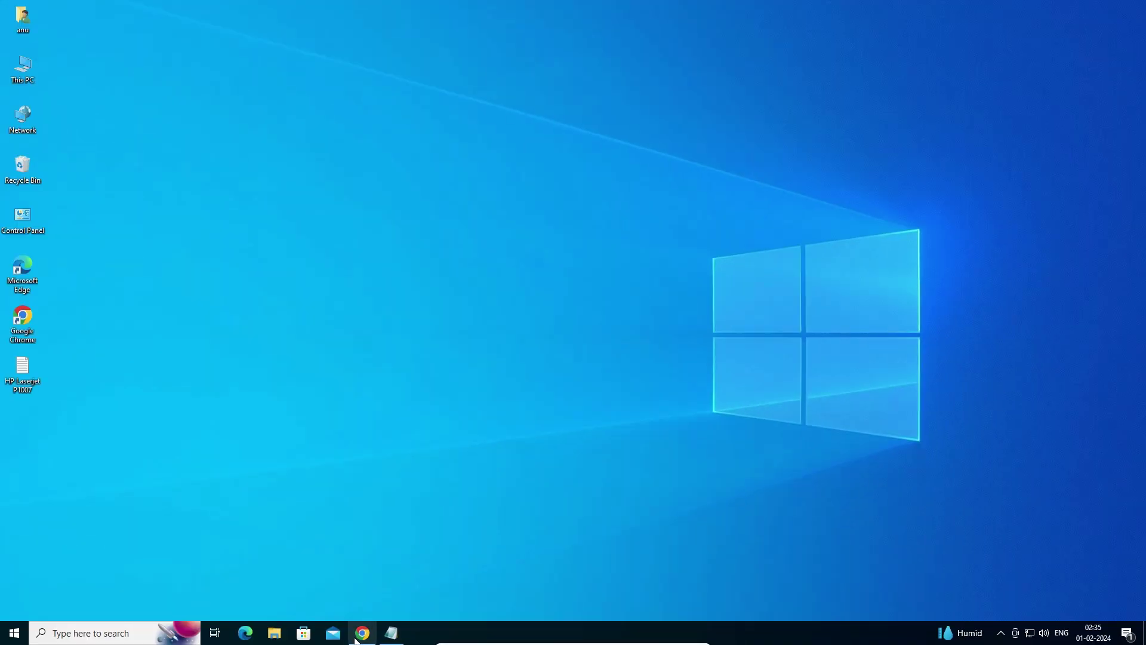
Download the MEGA 'HP Laserjet P1007 64bit' folder as a 6.8 MB ZIP.
left_click(361, 634)
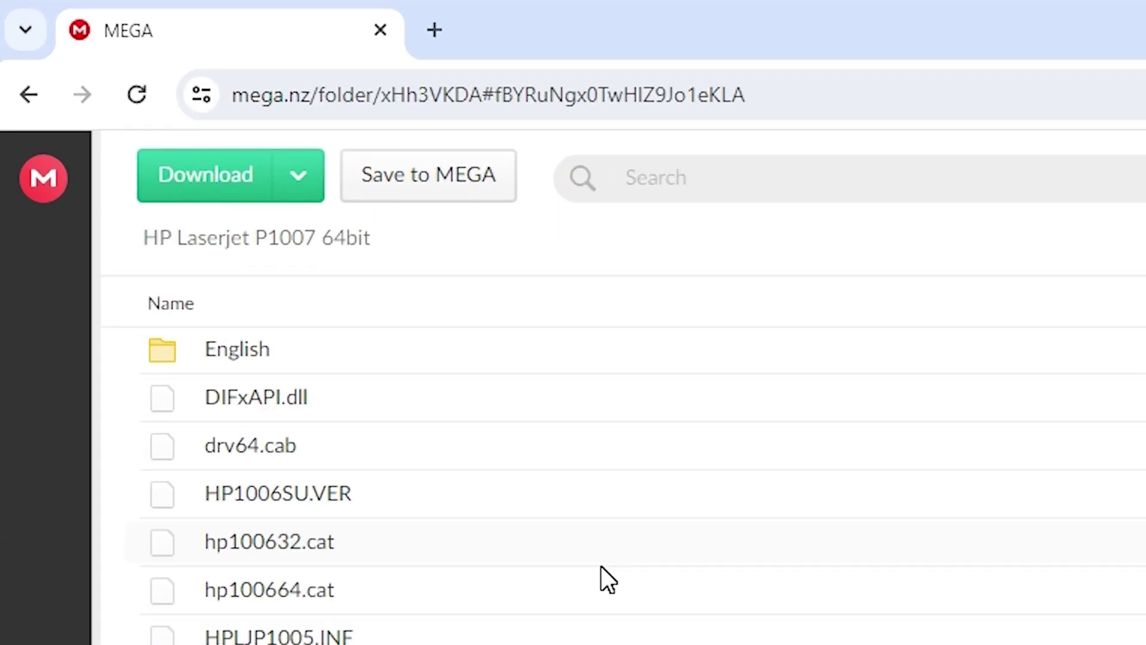
left_click(312, 178)
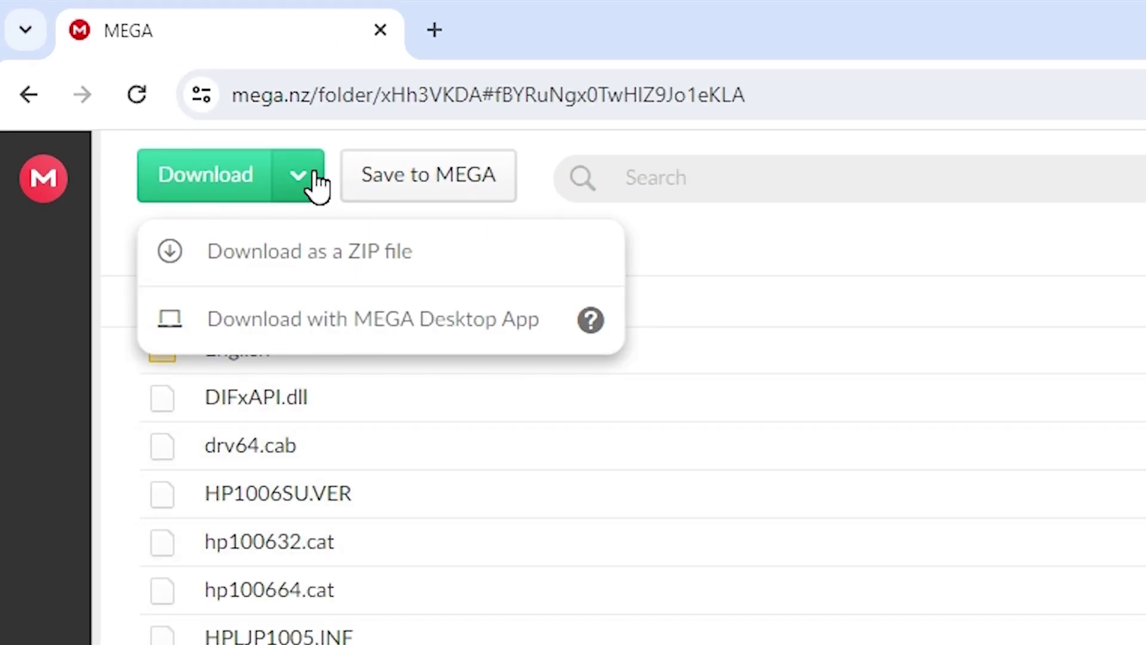
left_click(341, 253)
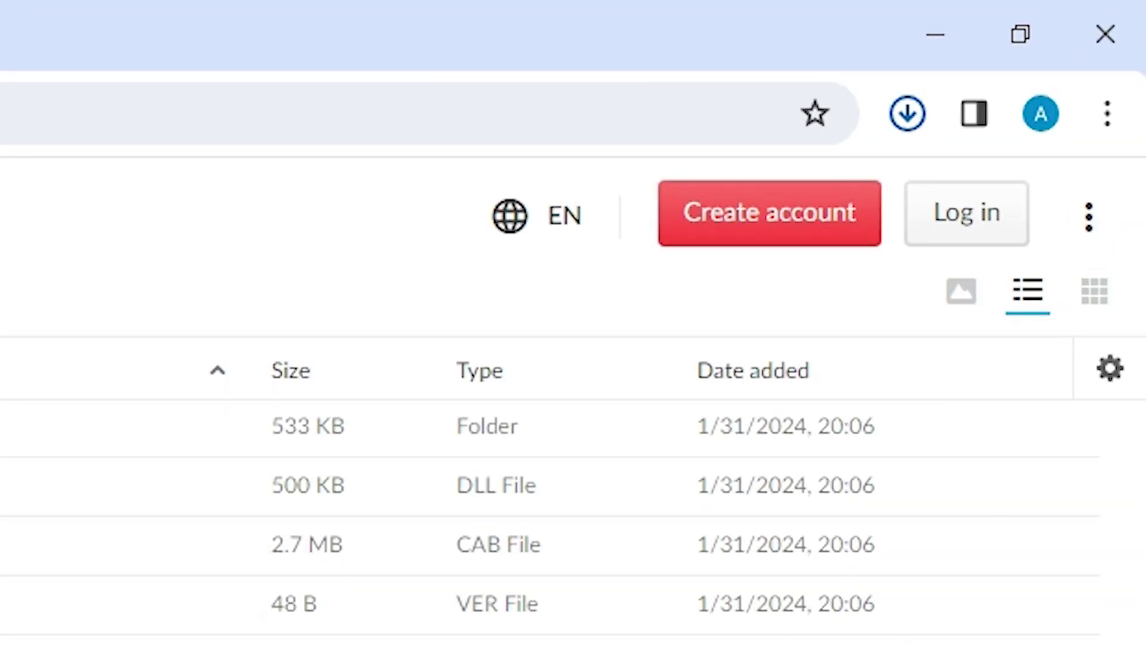
mouse_move(573, 212)
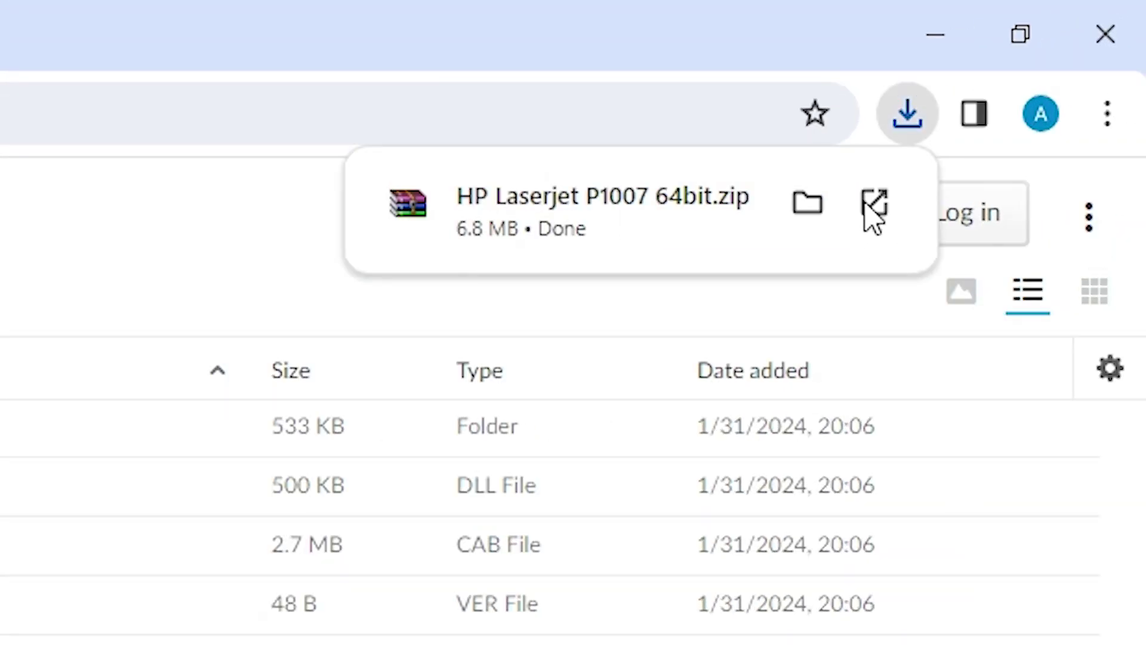
Move the downloaded driver ZIP from the Downloads folder onto the desktop.
left_click(812, 207)
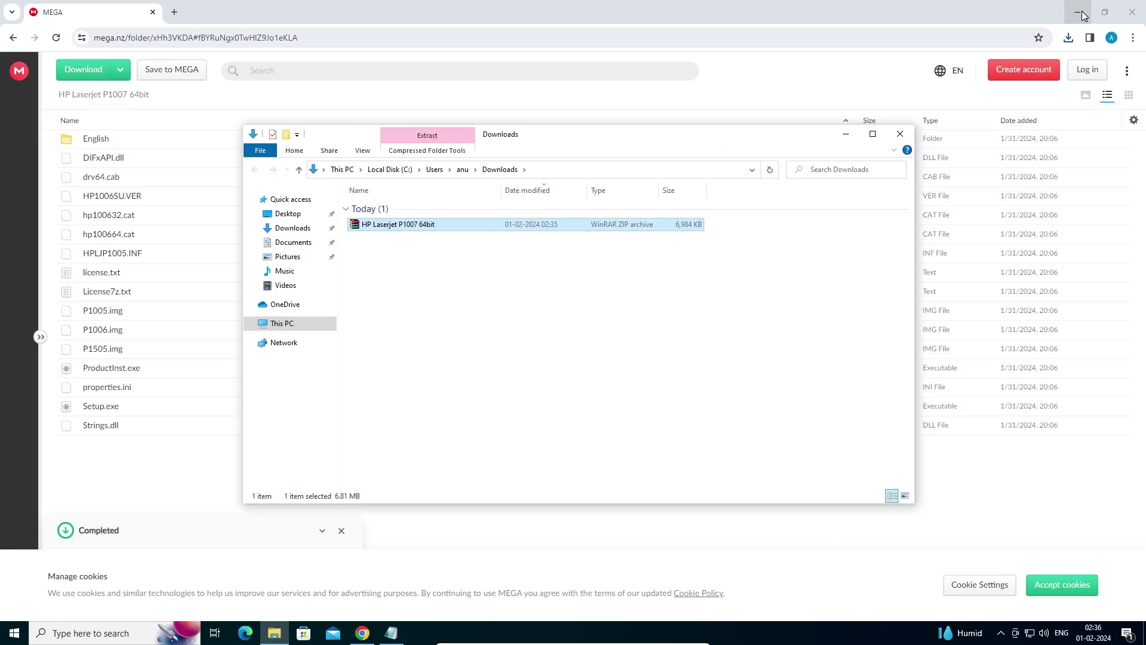
left_click(1084, 15)
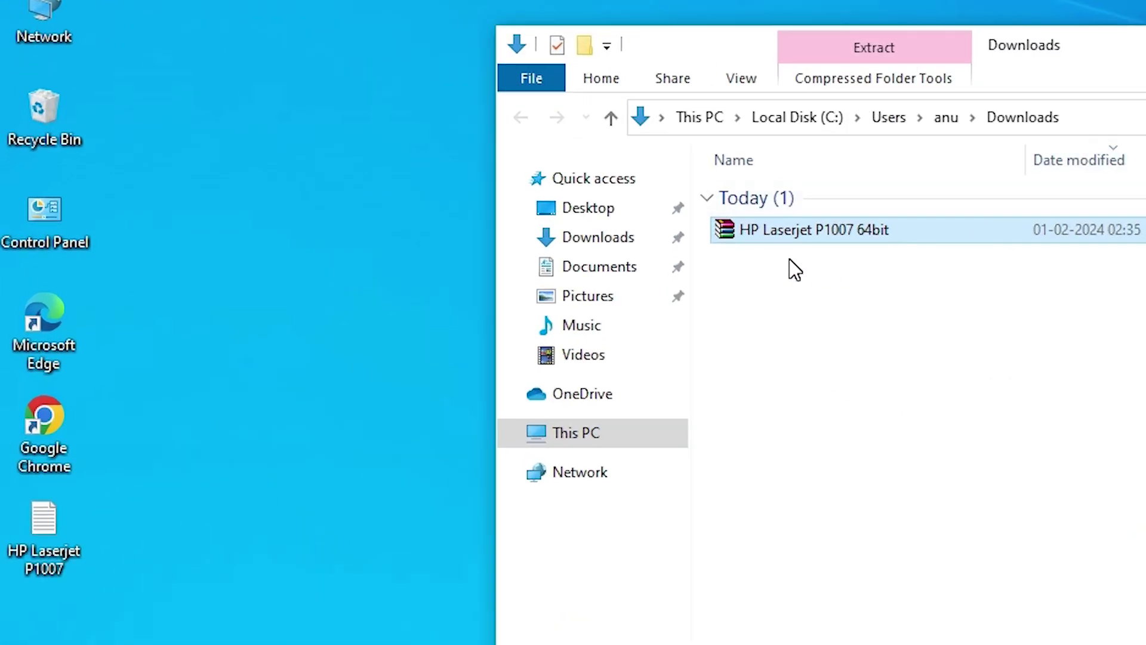
left_click_drag(810, 233, 181, 325)
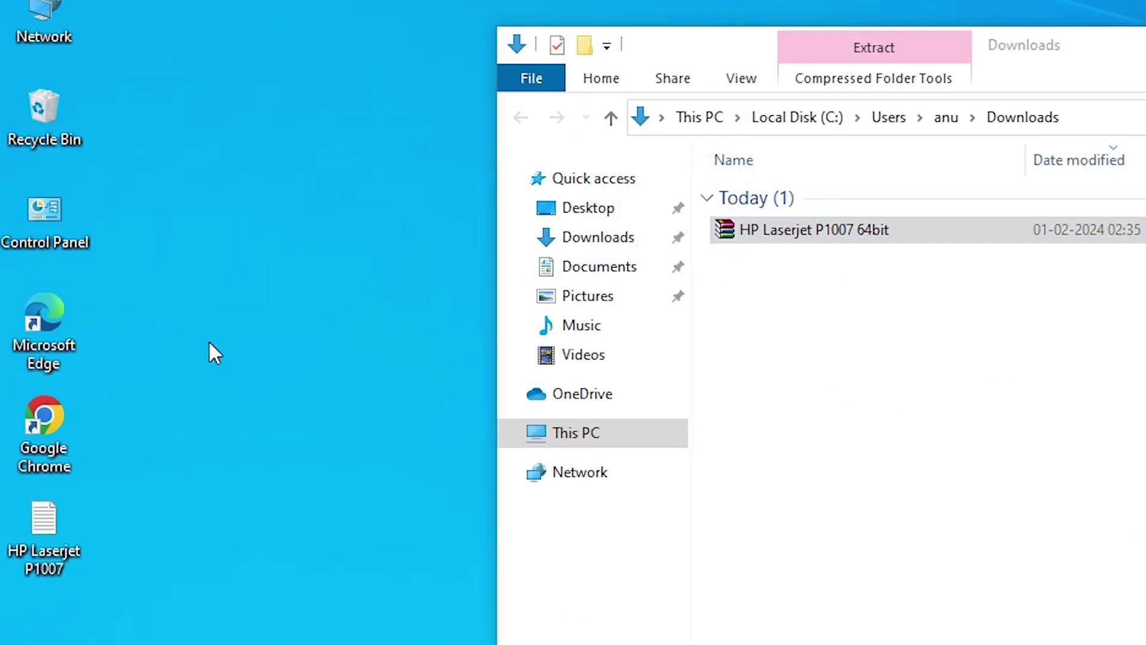
key("alt+F4")
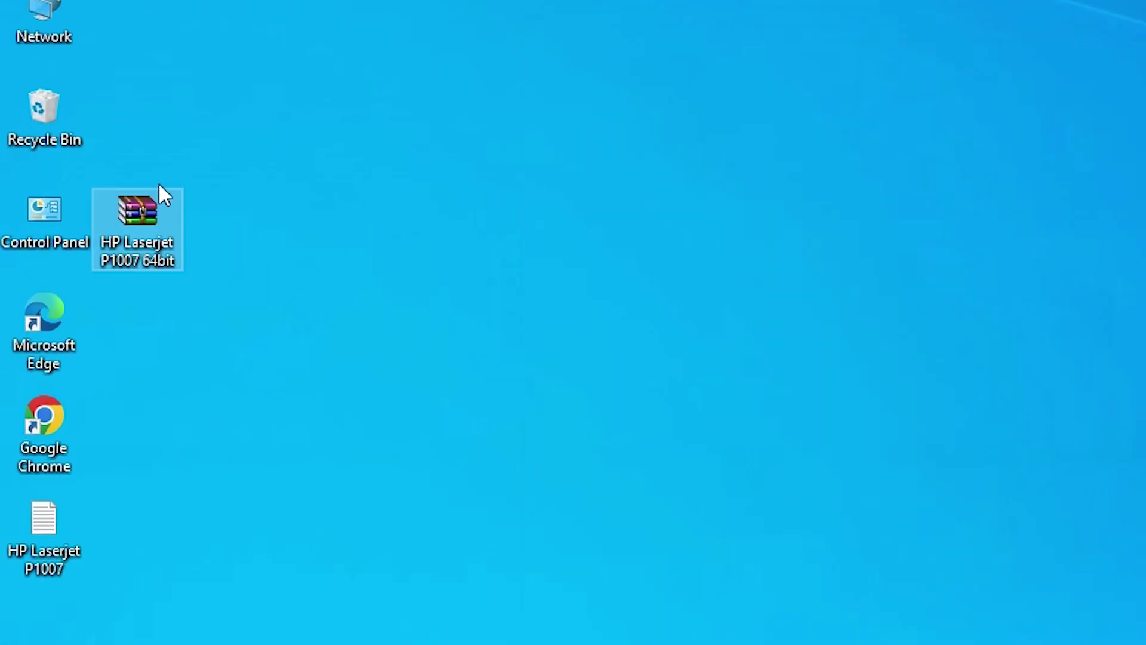
Extract the ZIP into an 'HP Laserjet P1007 64bit' folder and browse its driver files.
right_click(132, 217)
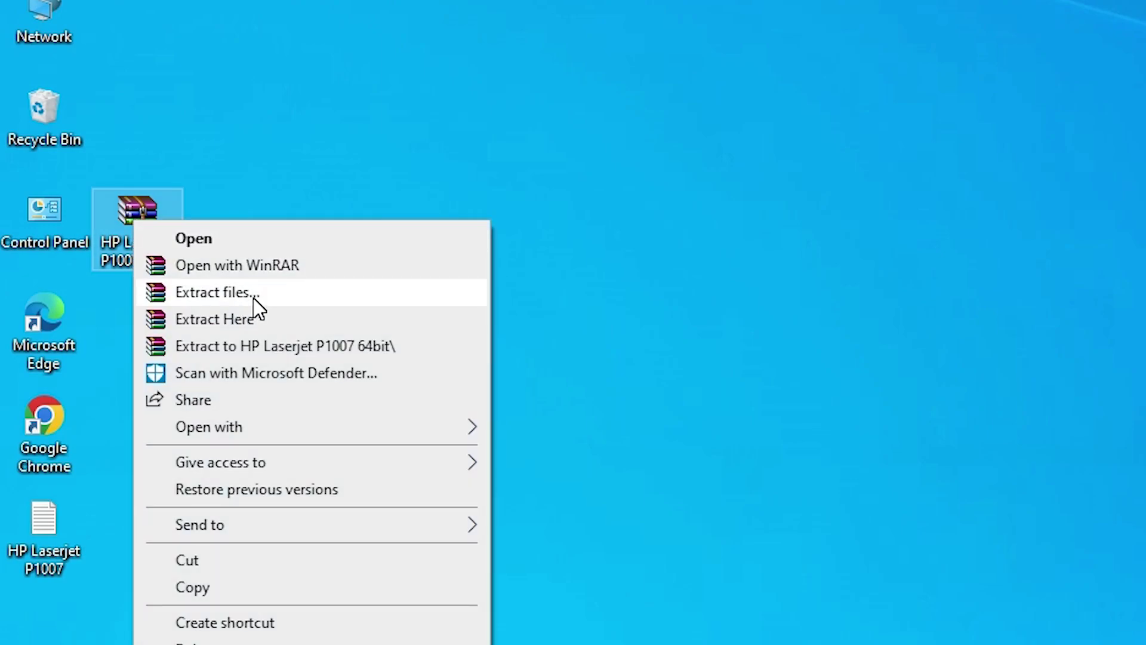
left_click(257, 303)
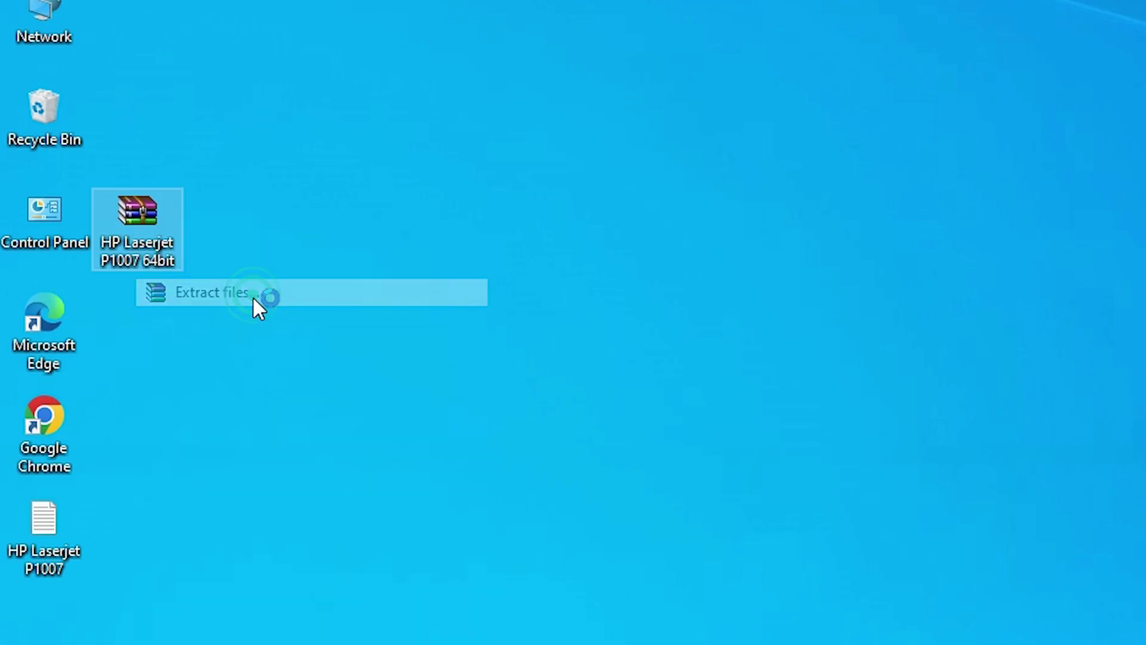
left_click(685, 599)
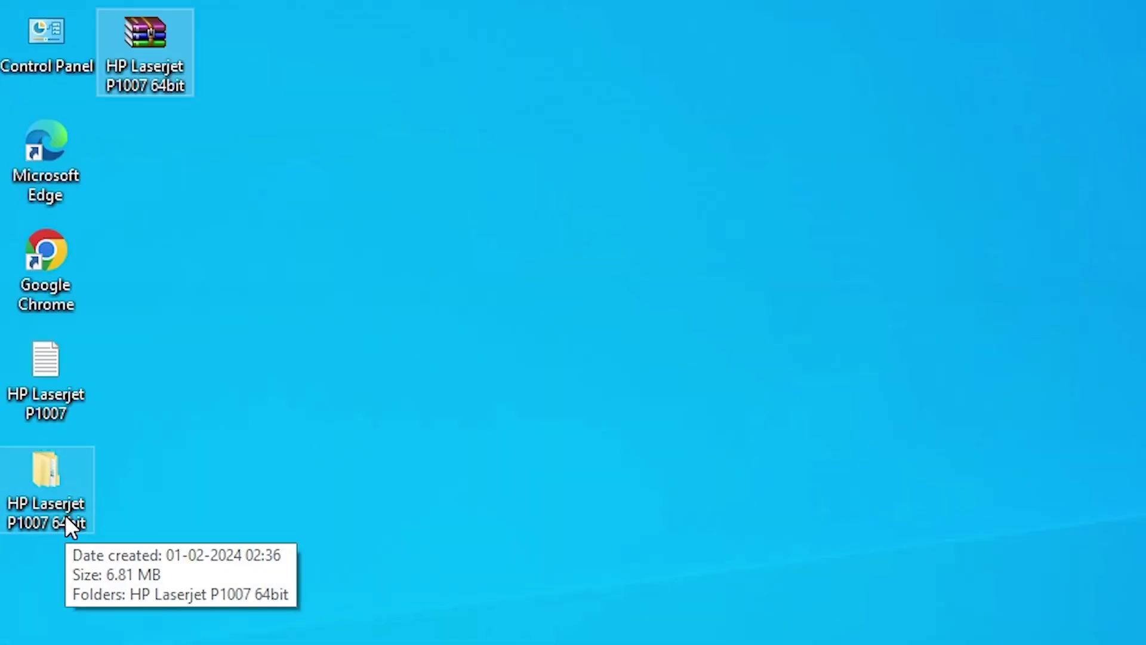
left_click(65, 514)
double_click(60, 511)
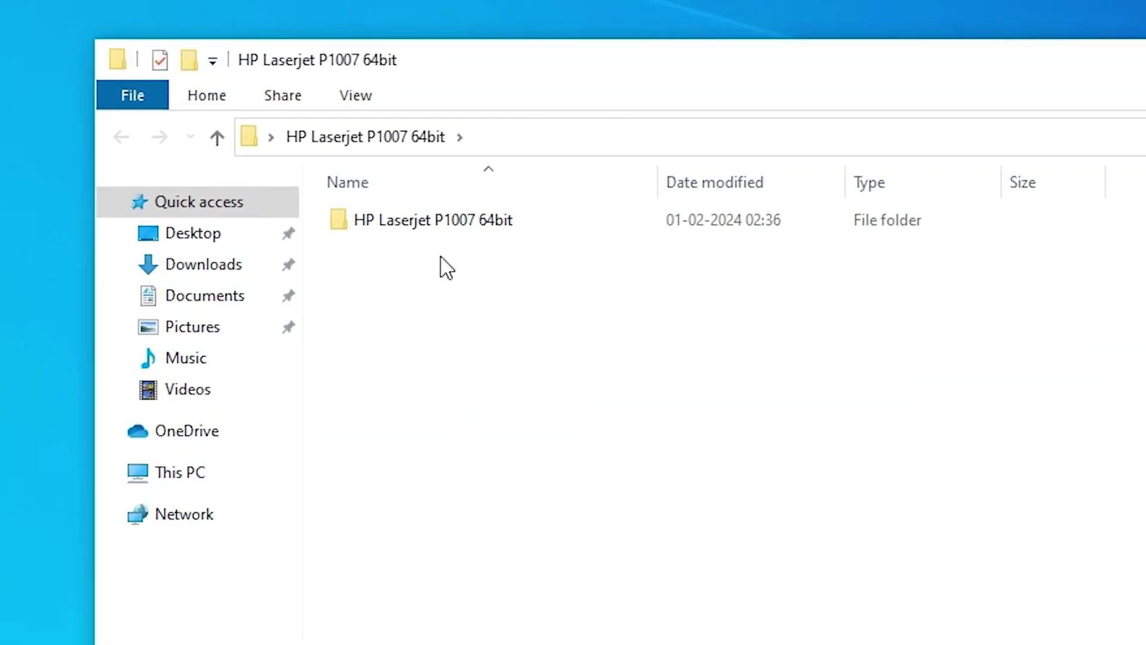
double_click(443, 230)
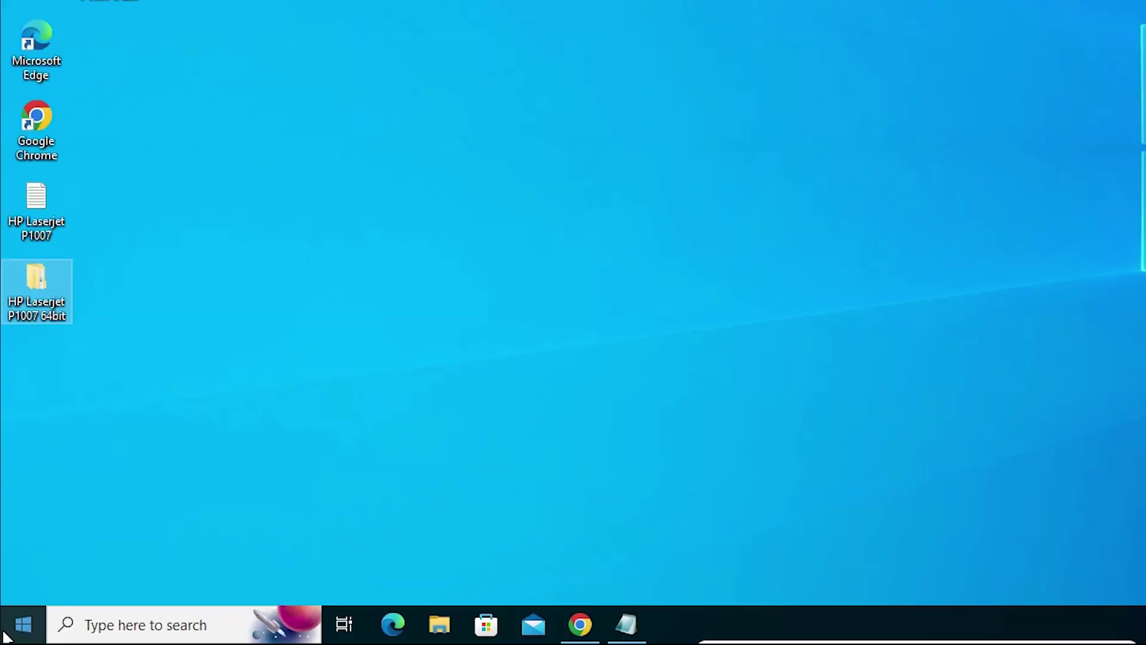
From Printers & scanners, start adding a printer and choose 'The printer that I want isn't listed'.
left_click(6, 637)
type("pr")
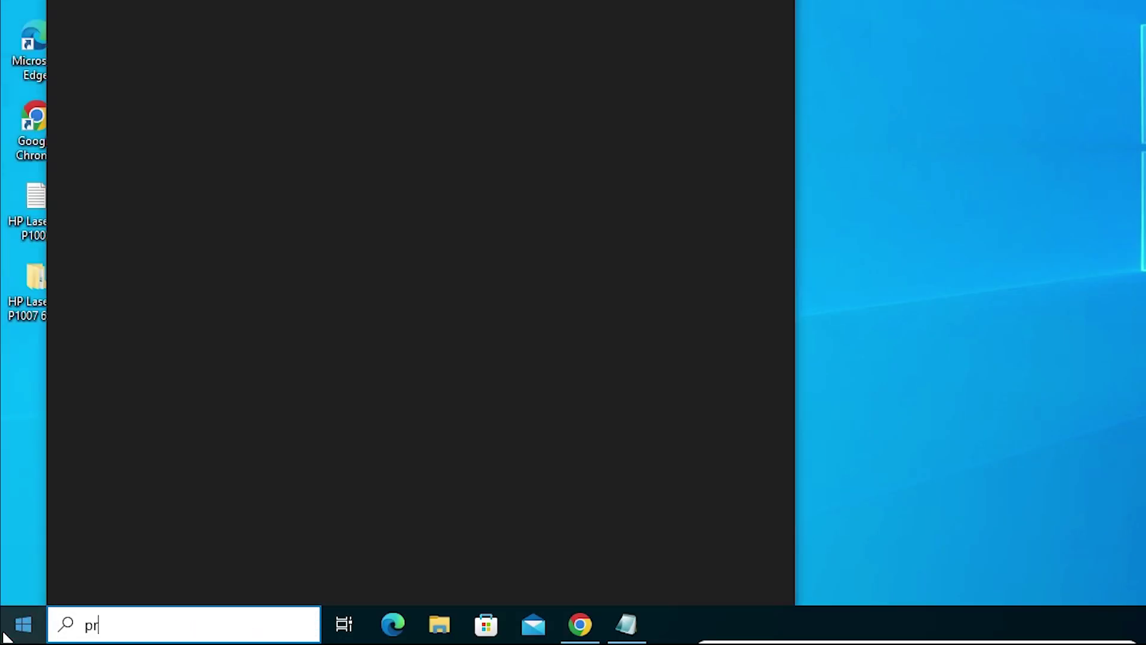
left_click(192, 130)
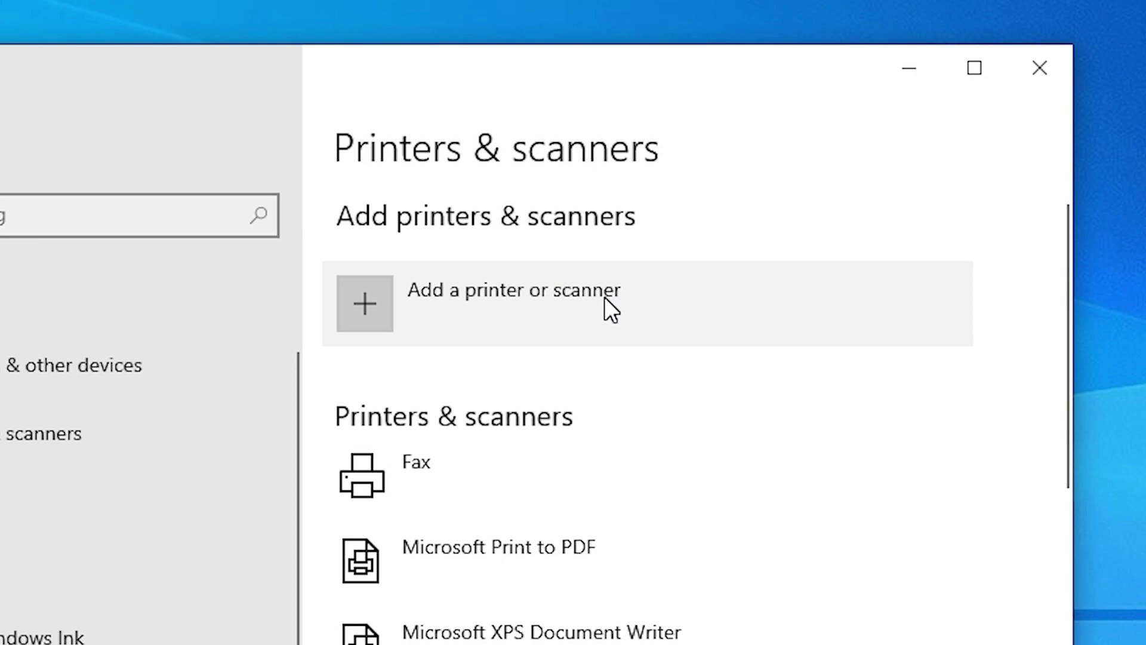
left_click(604, 295)
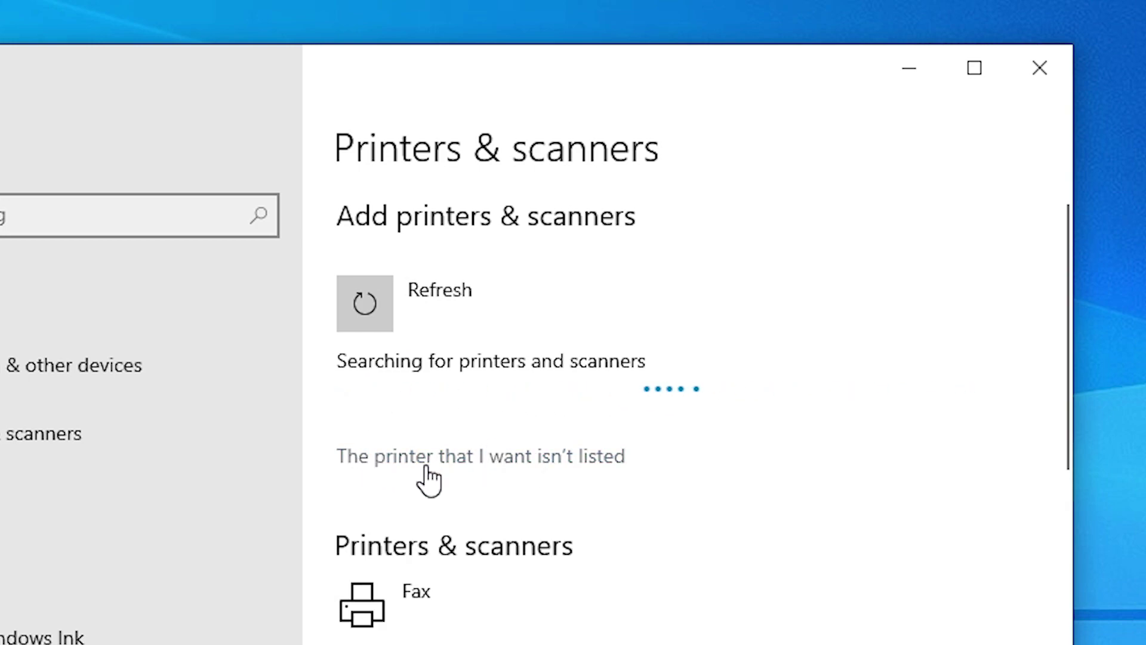
left_click(559, 461)
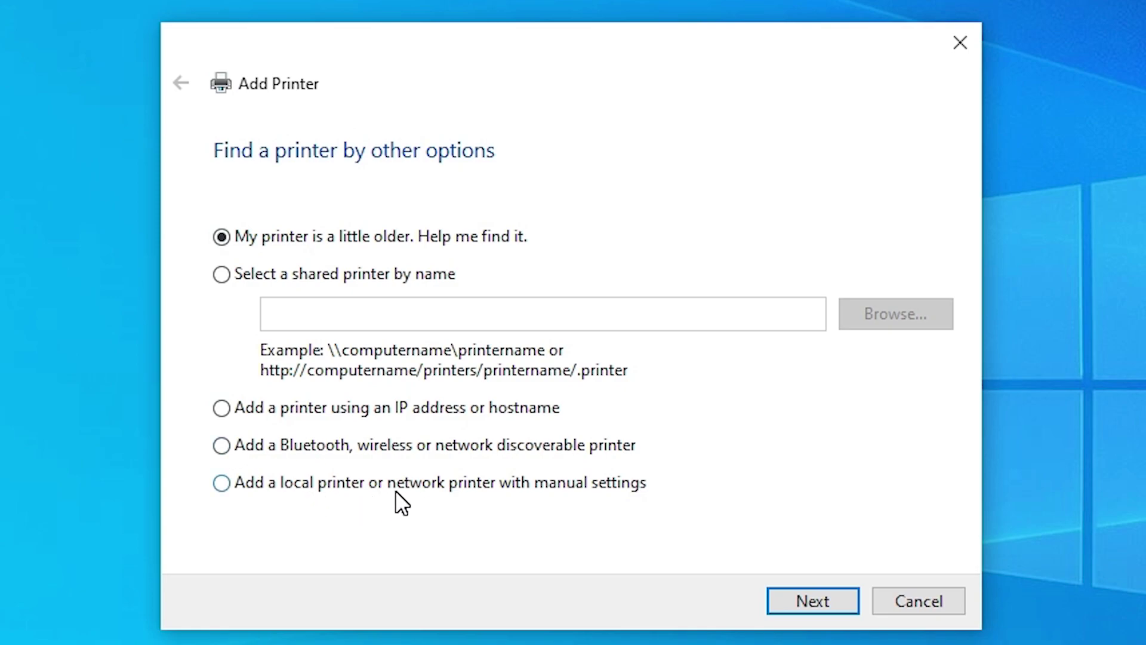
Add a local printer with manual settings, keeping the existing LPT1 port.
left_click(551, 486)
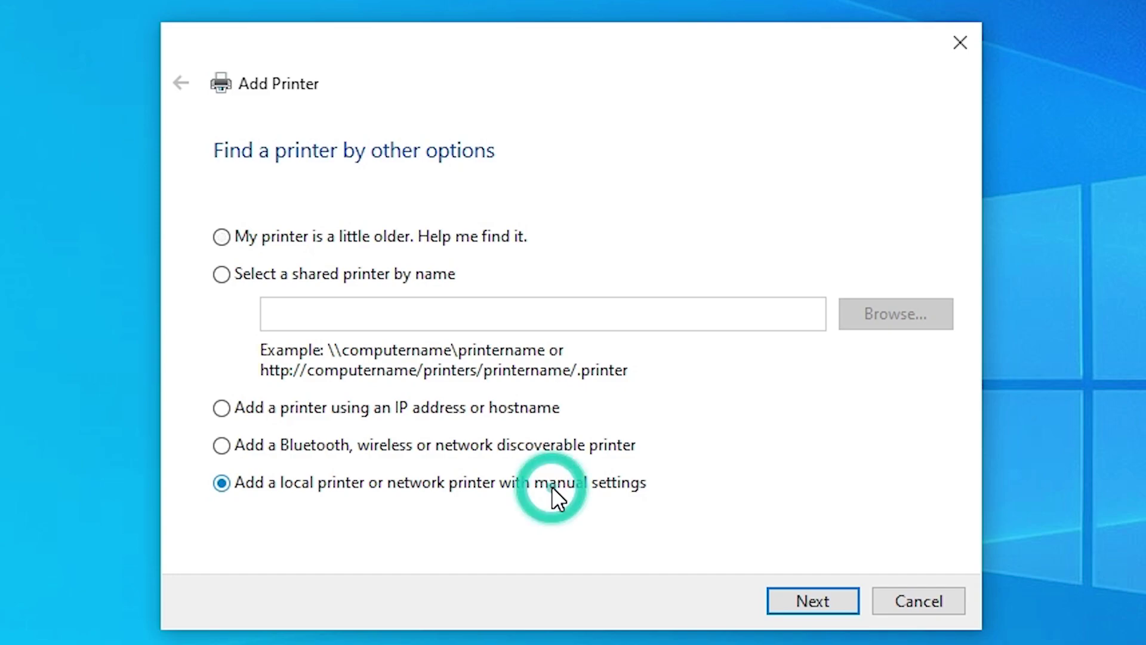
left_click(827, 601)
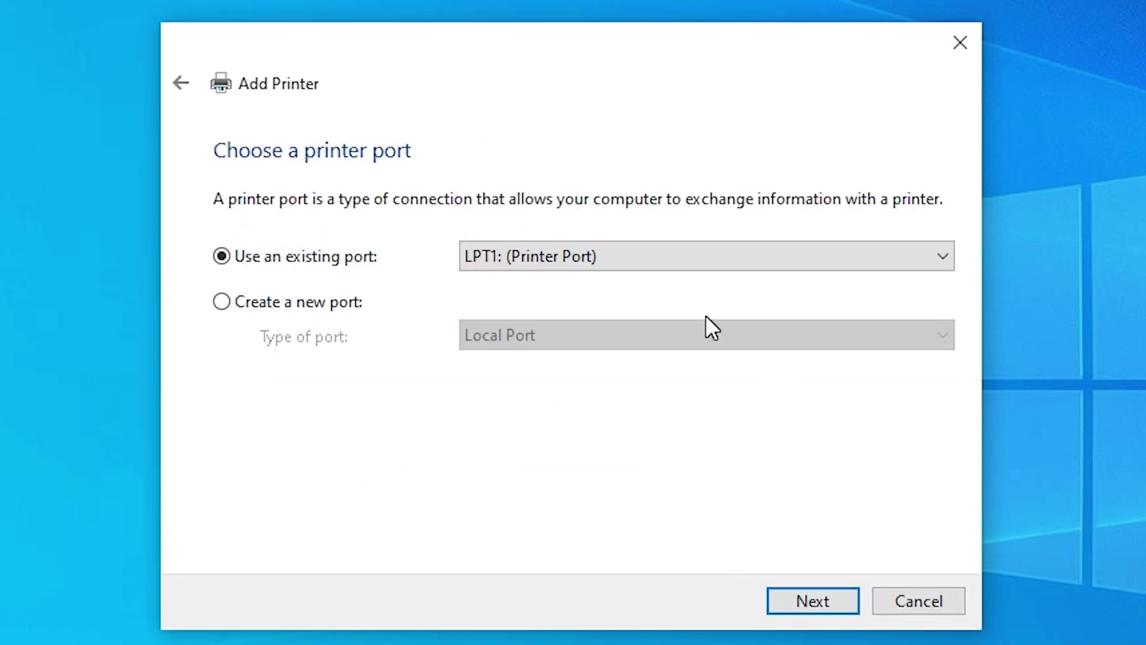
left_click(678, 246)
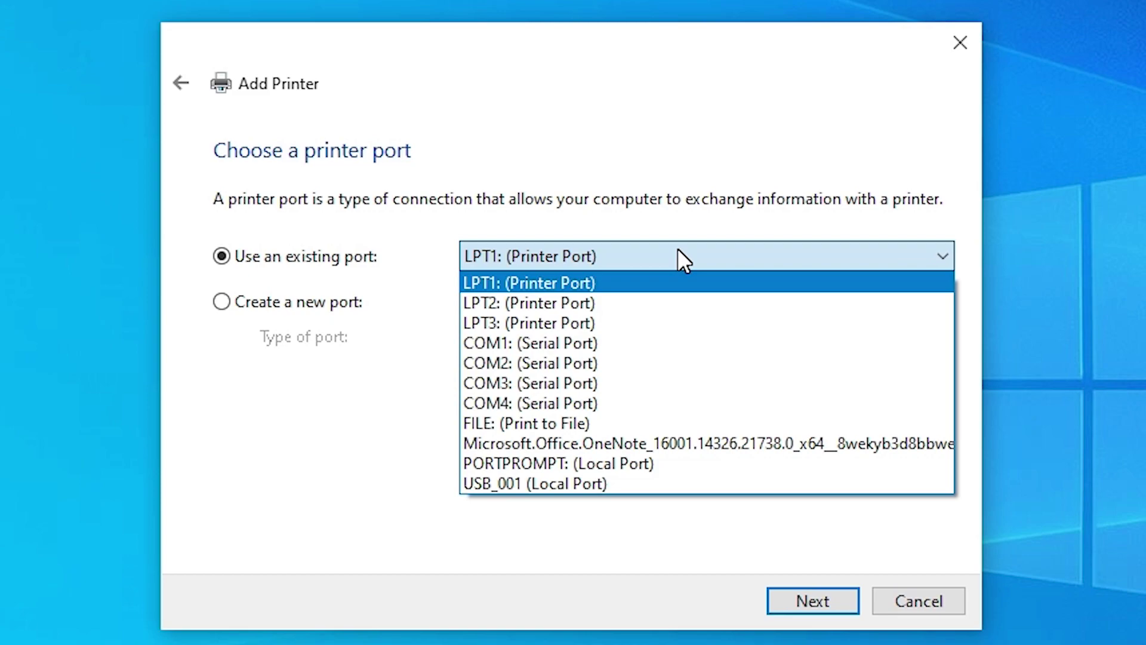
left_click(629, 485)
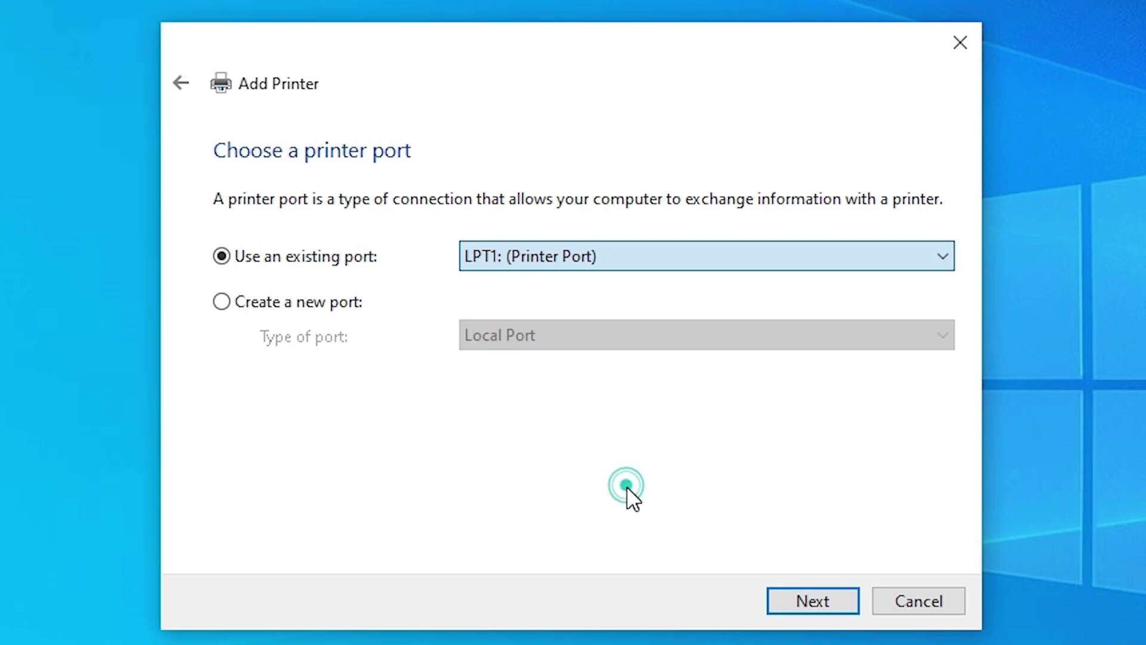
left_click(810, 608)
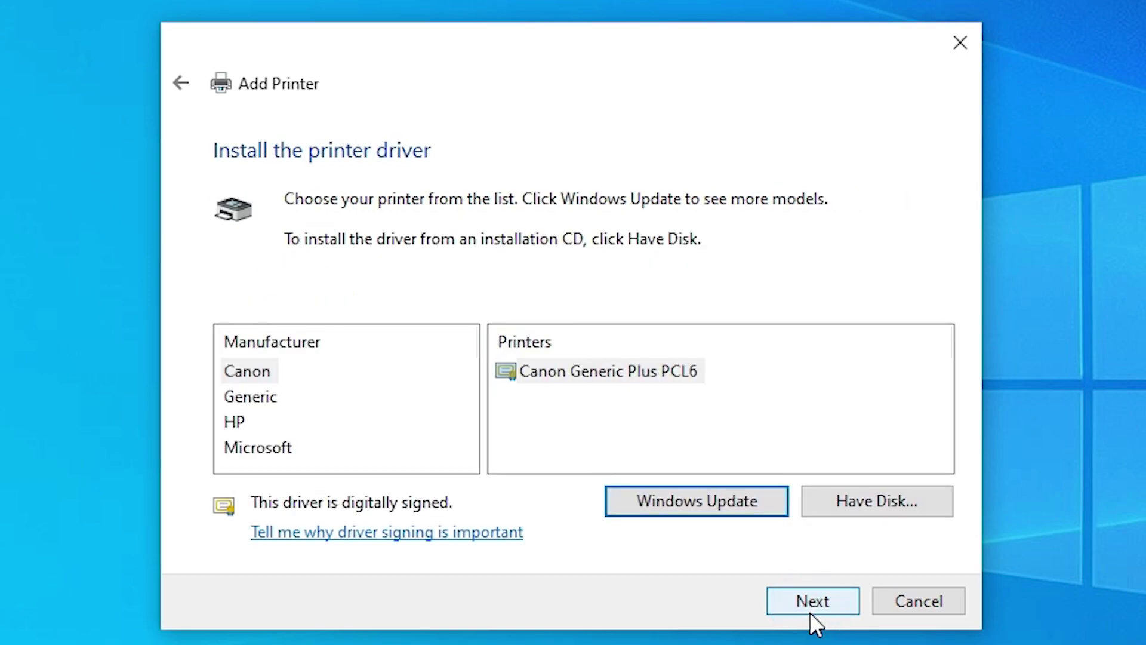
Use Have Disk to load HPLJP1005 from the desktop 'HP Laserjet P1007 64bit' folder.
left_click(905, 505)
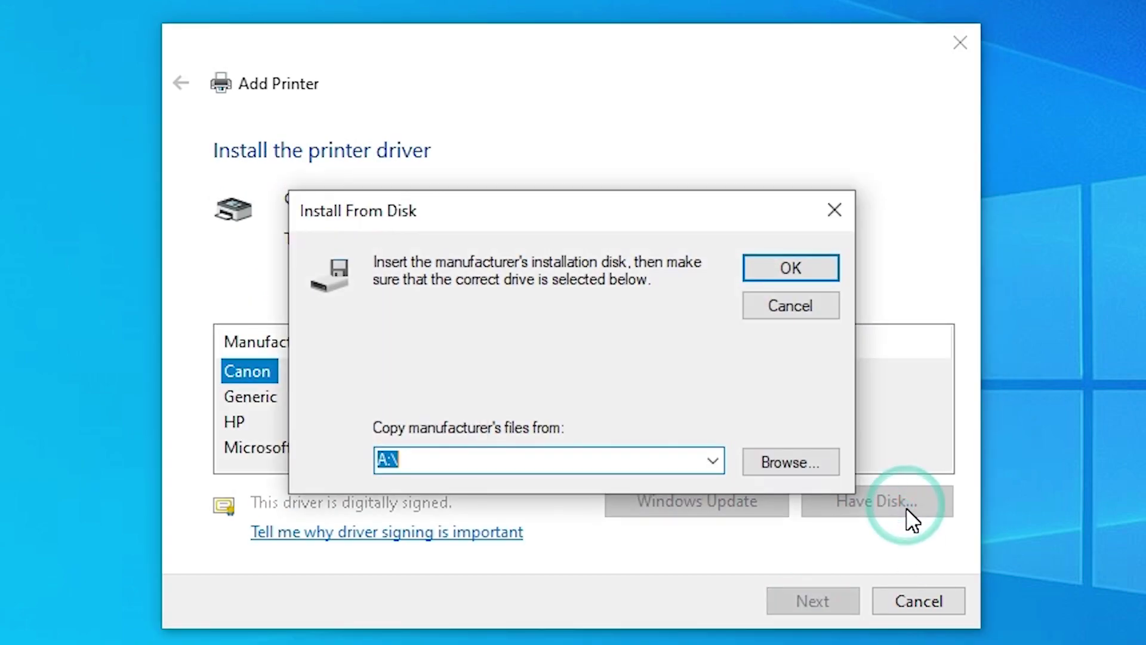
left_click(832, 463)
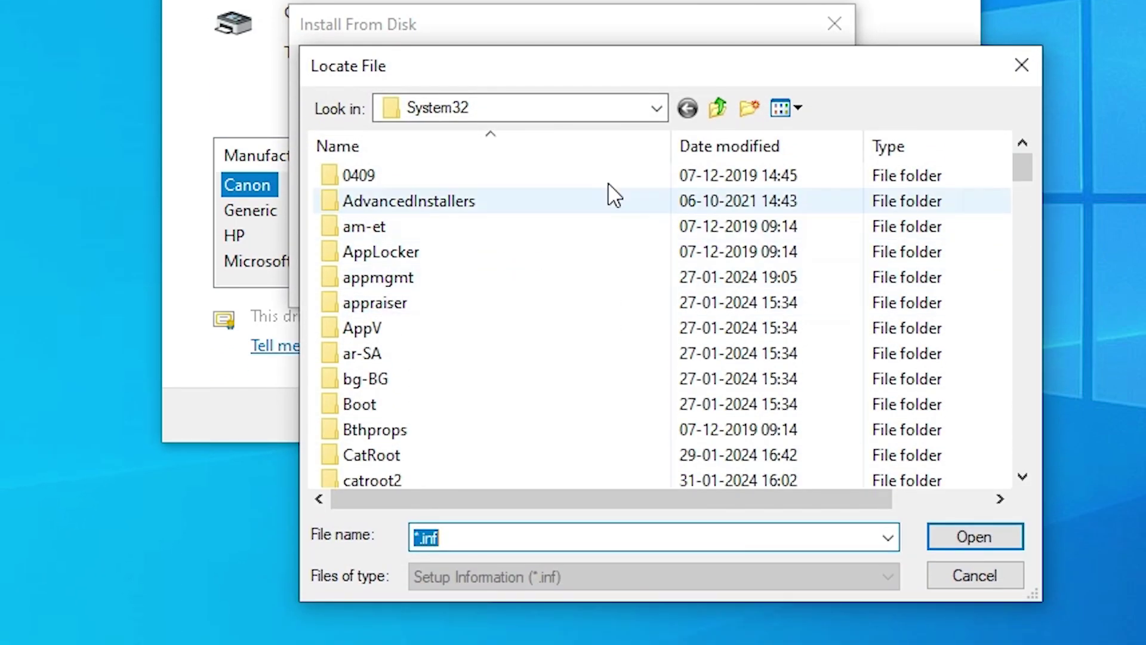
left_click(656, 155)
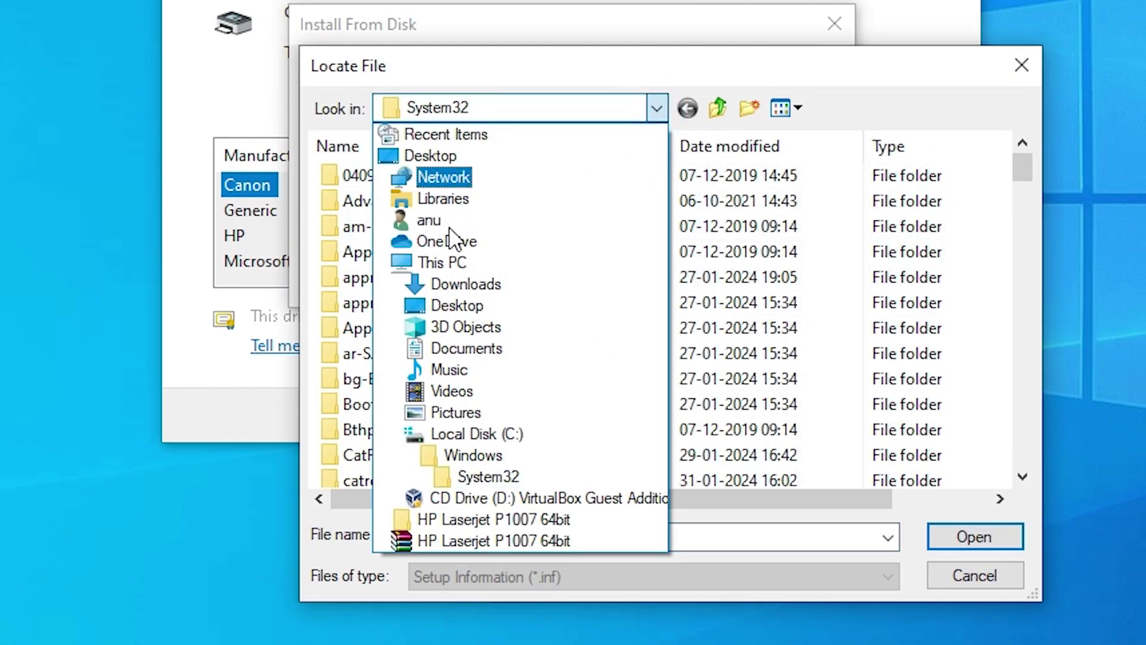
left_click(434, 156)
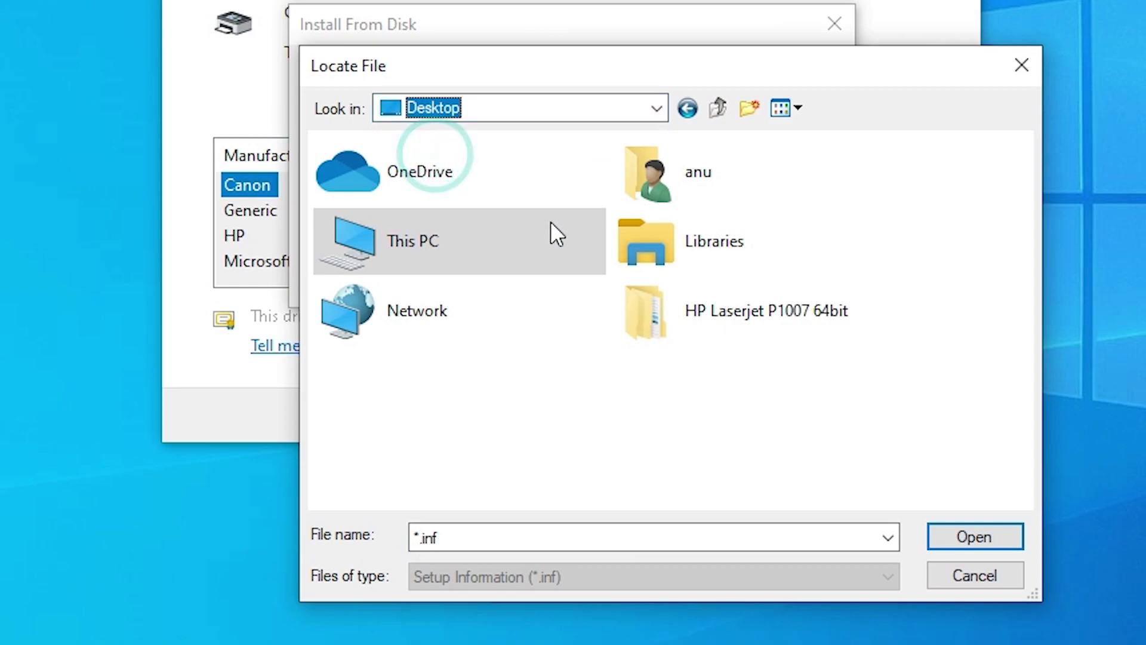
double_click(726, 323)
double_click(477, 174)
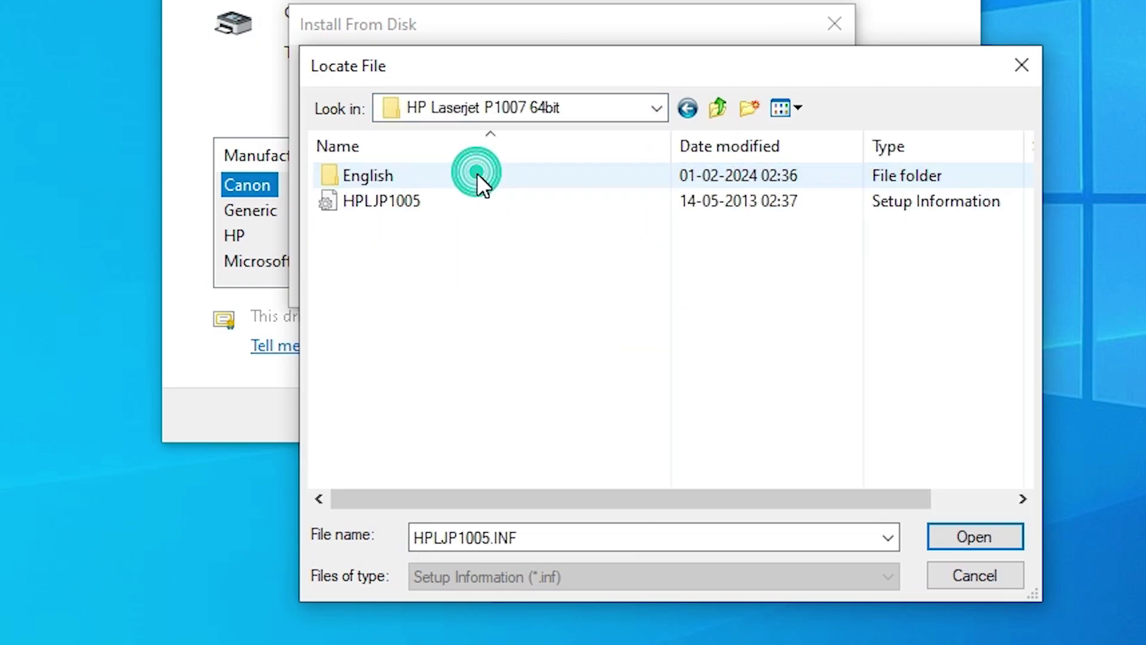
left_click(398, 201)
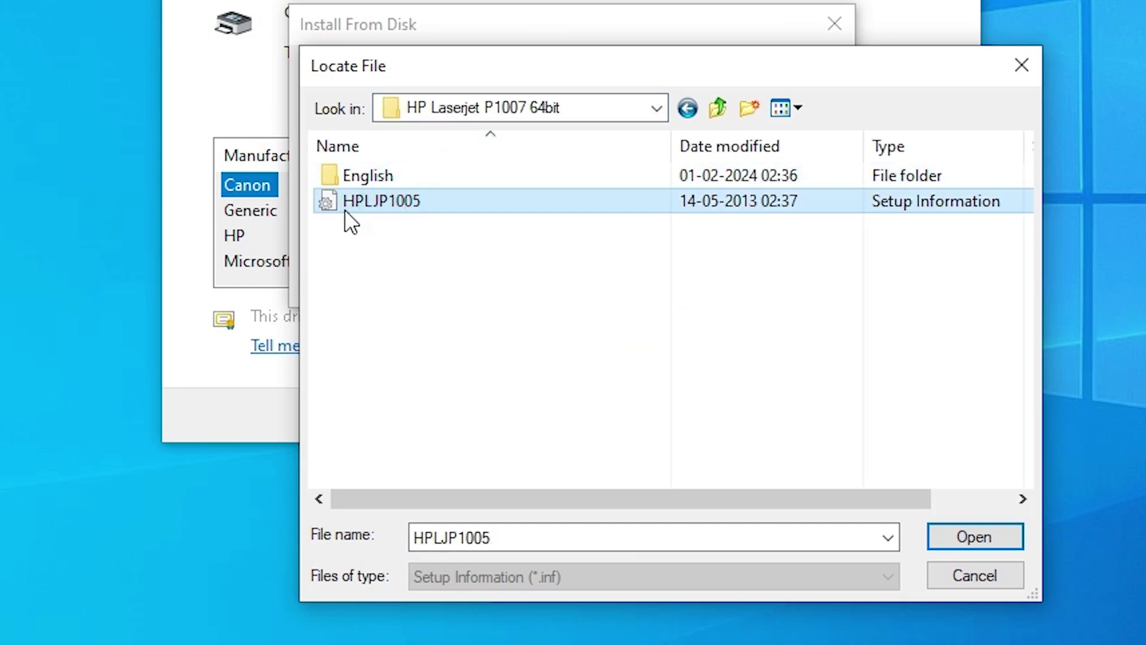
left_click(998, 543)
left_click(790, 264)
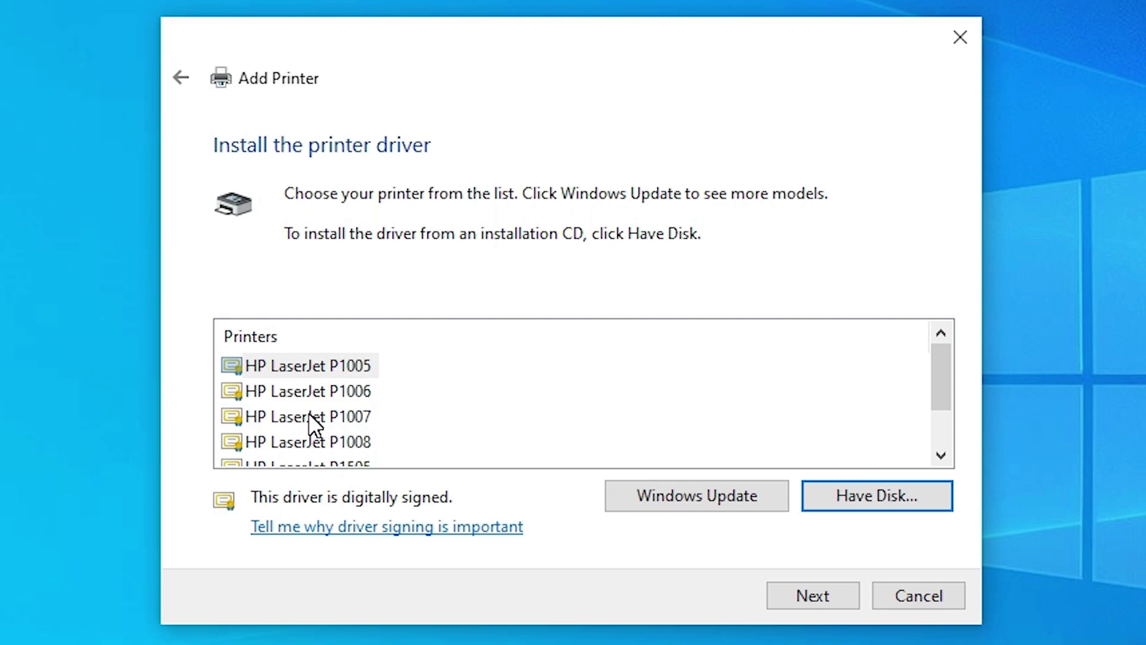
Install HP LaserJet P1007 under its default name, not shared, and finish the wizard.
left_click(278, 414)
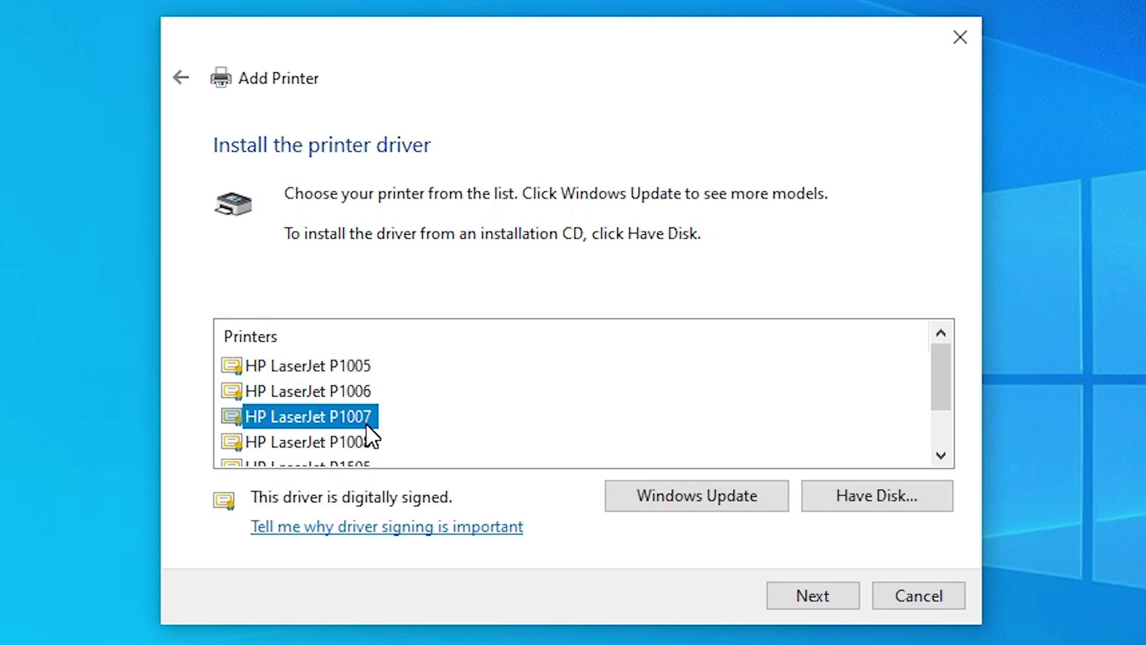
left_click(812, 594)
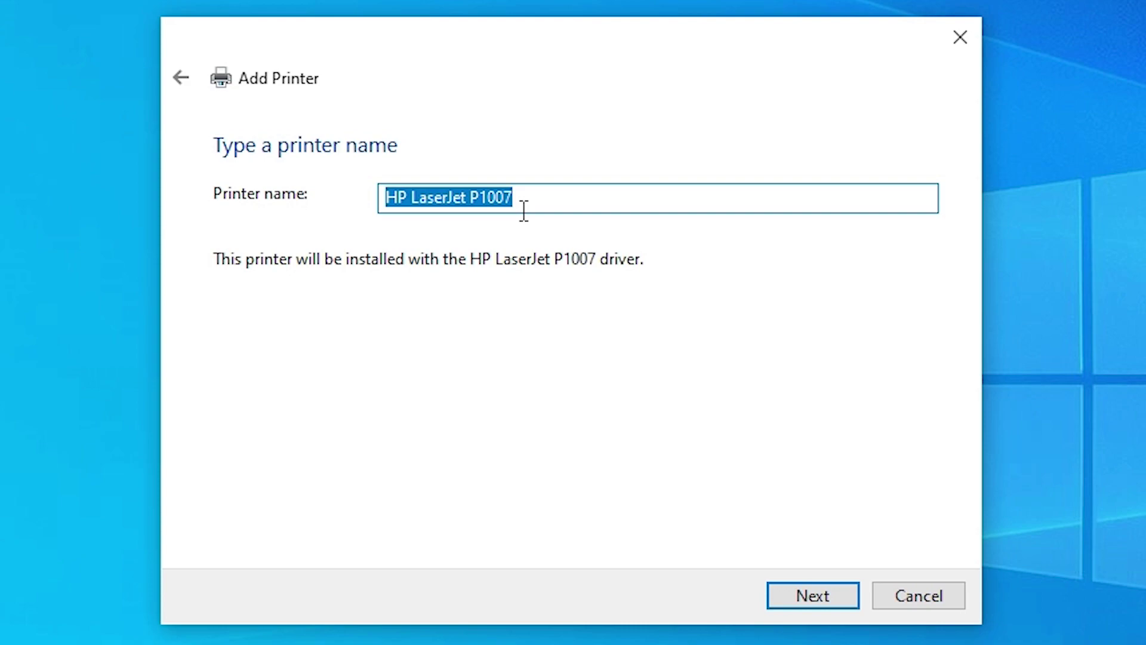
left_click(787, 607)
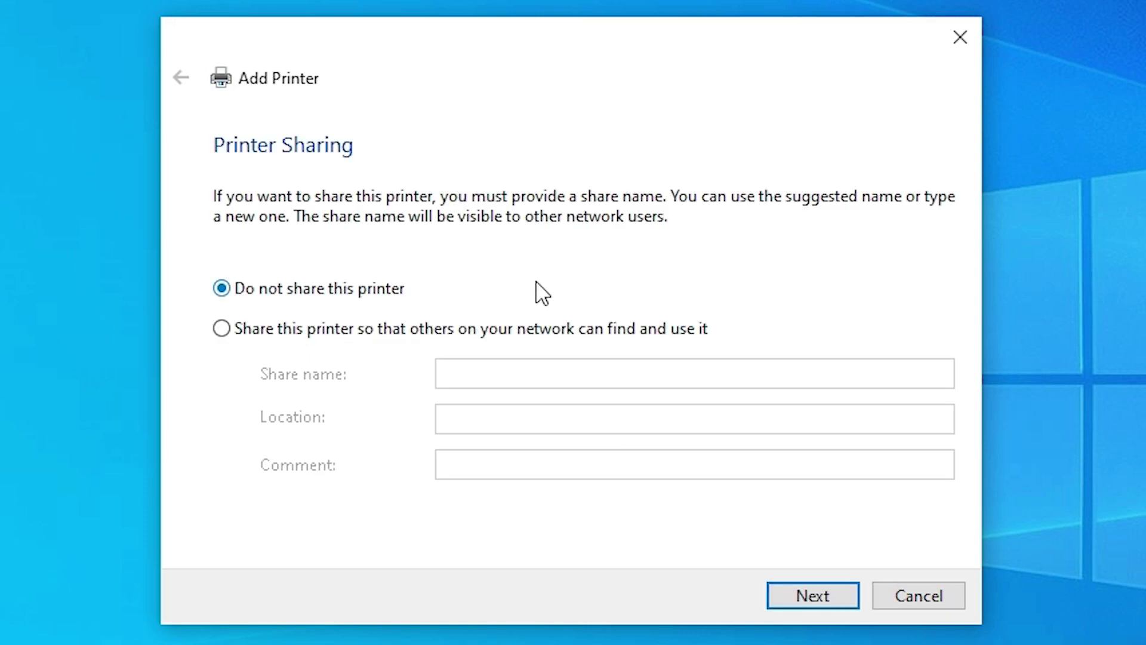
left_click(307, 334)
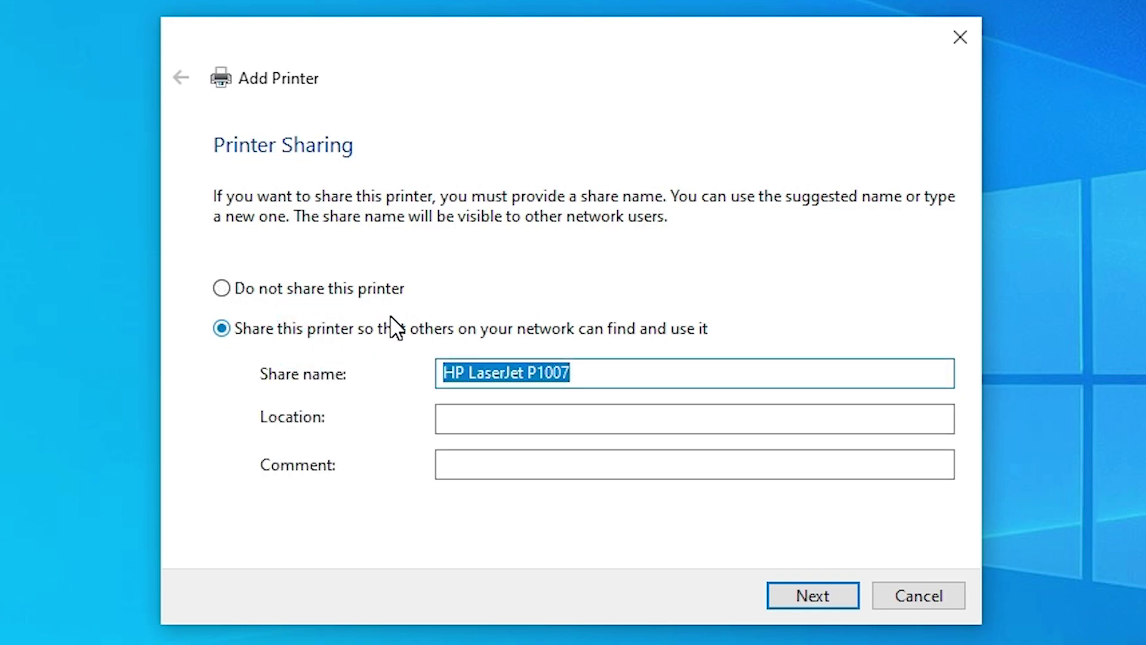
left_click(295, 288)
left_click(813, 594)
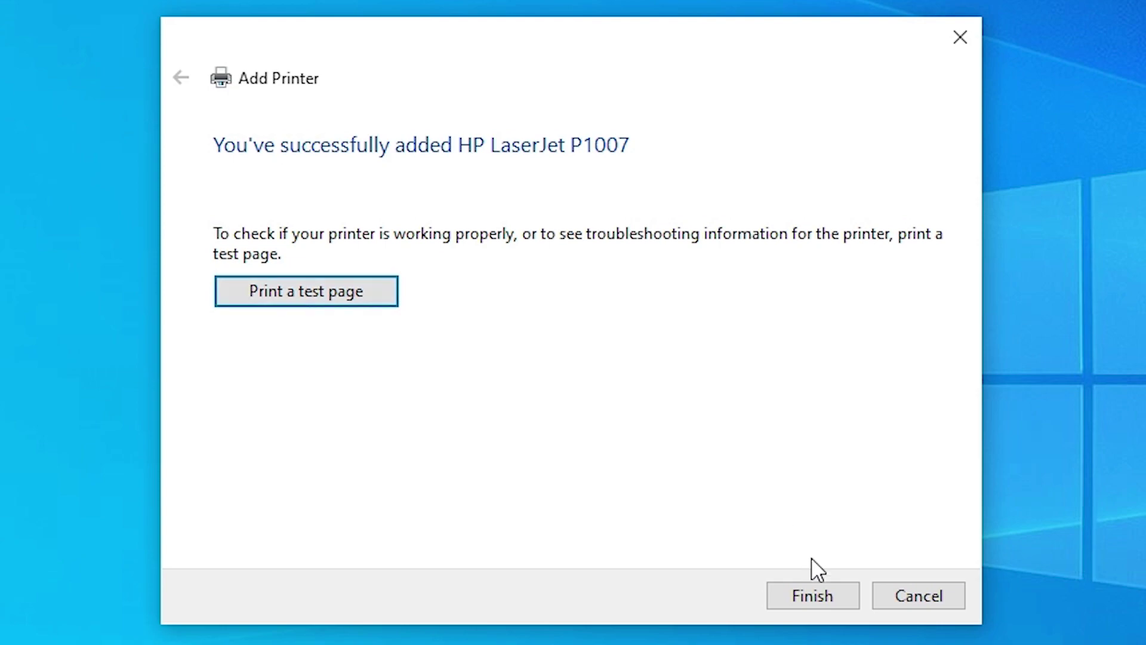
left_click(829, 592)
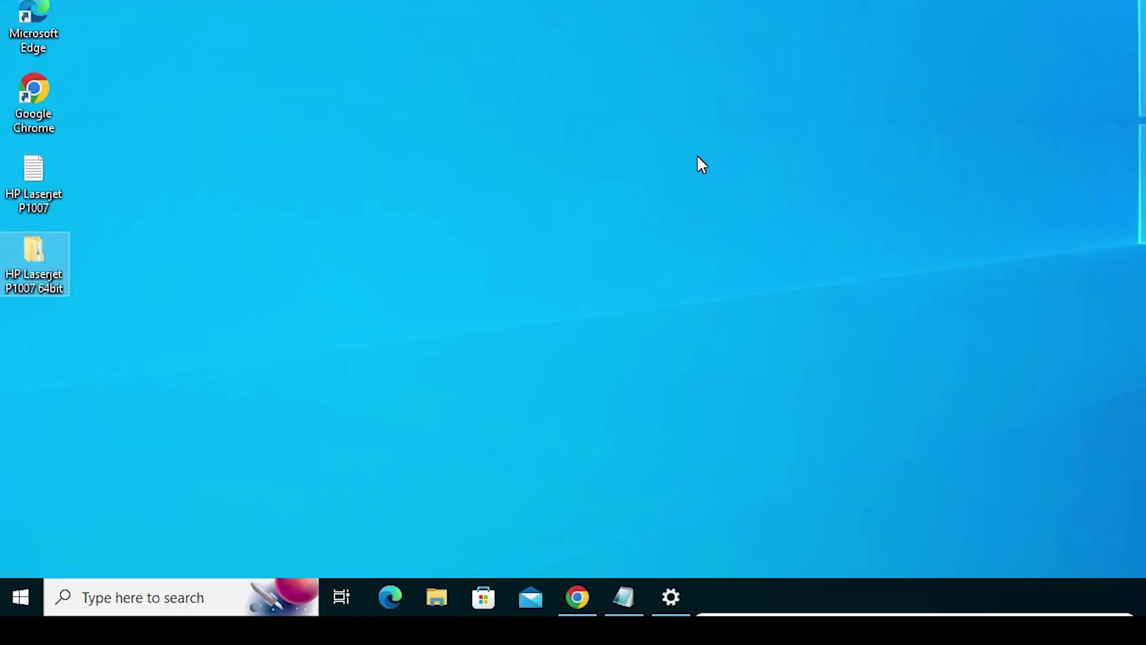
Reopen Printers & scanners and find HP LaserJet P1007 in the printer list.
left_click(8, 590)
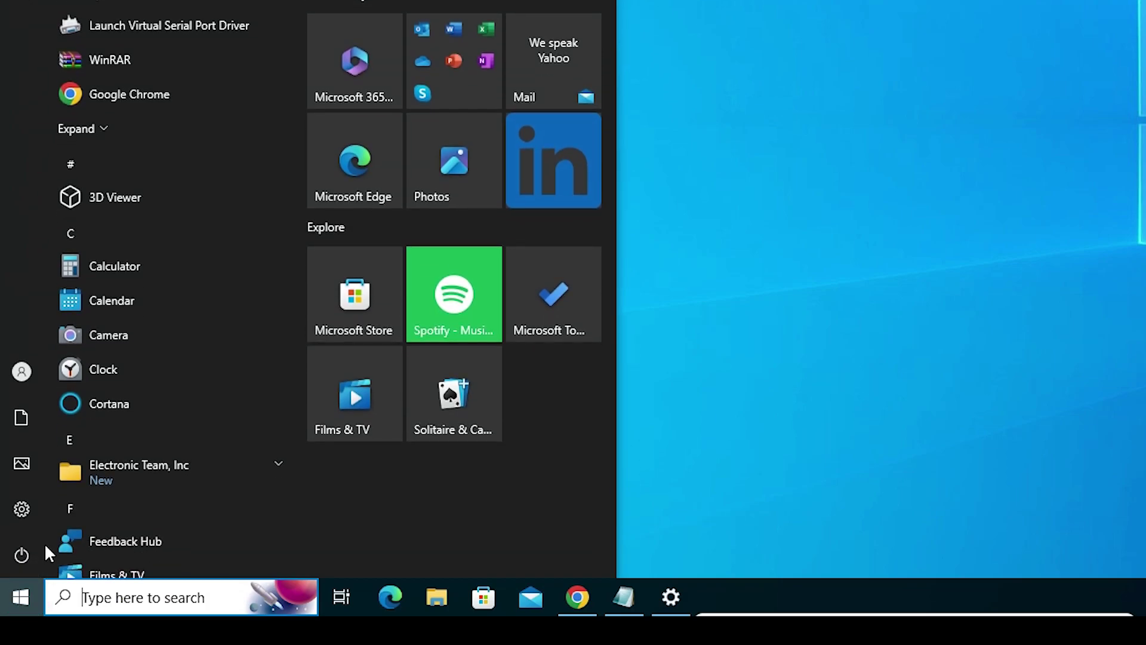
type("pr")
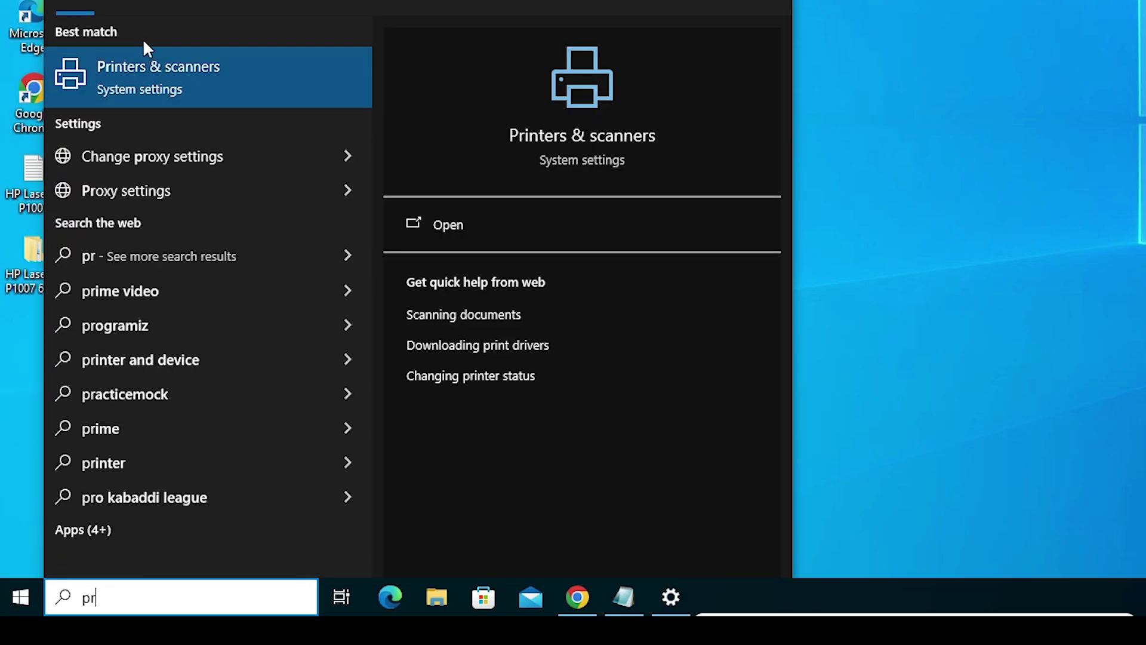
left_click(172, 70)
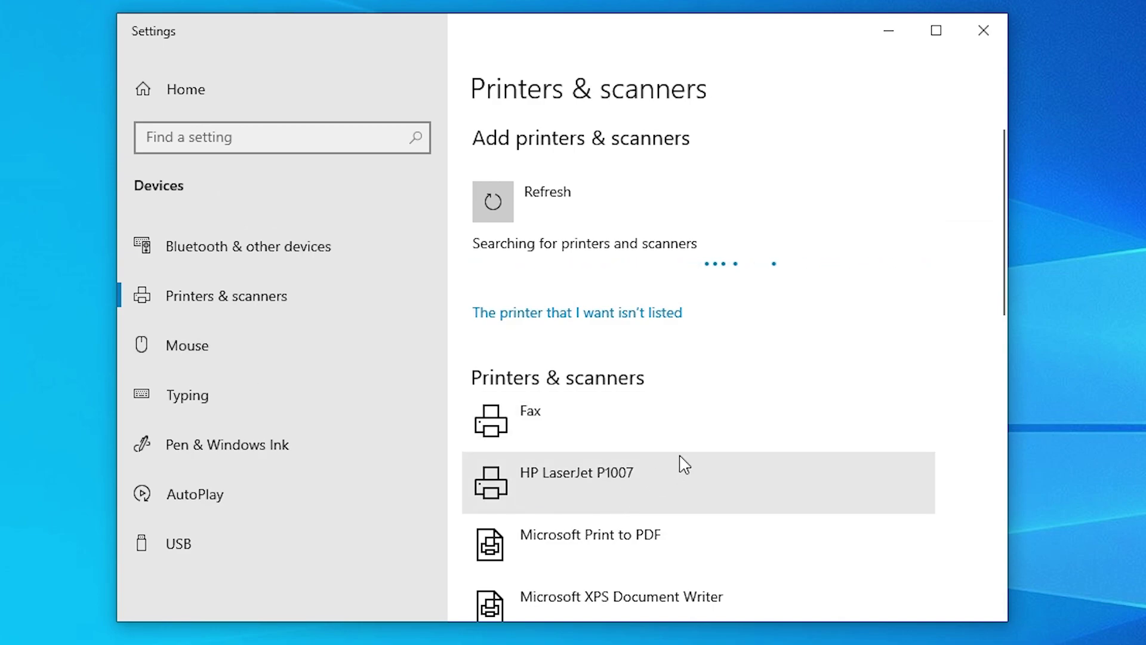
scroll(756, 454, "down", 2)
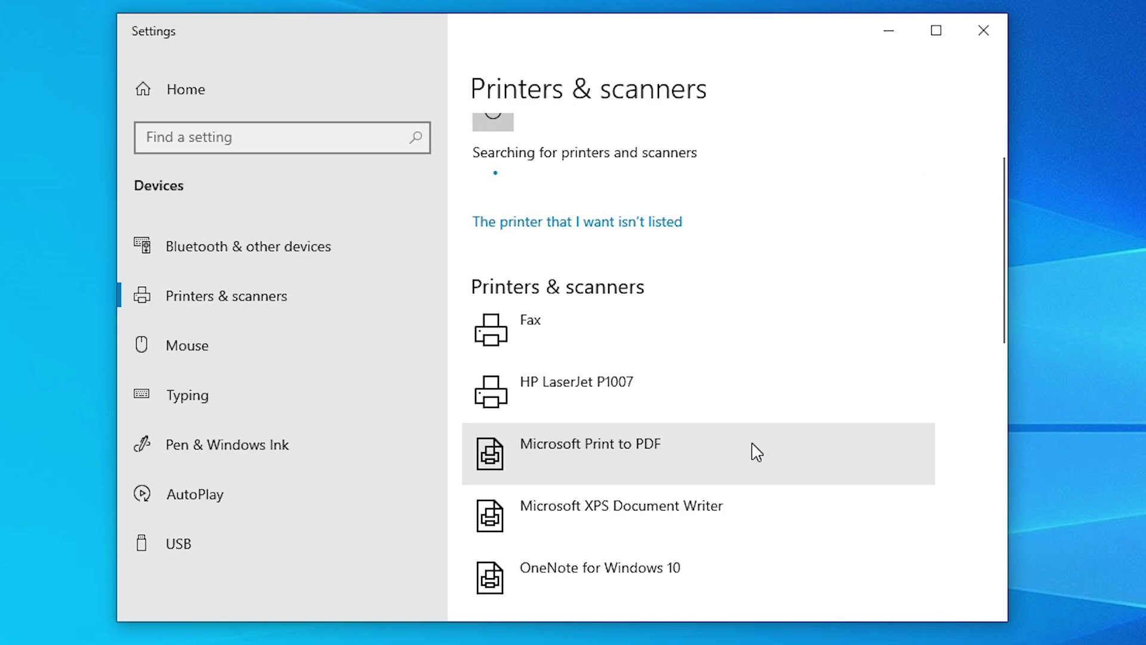